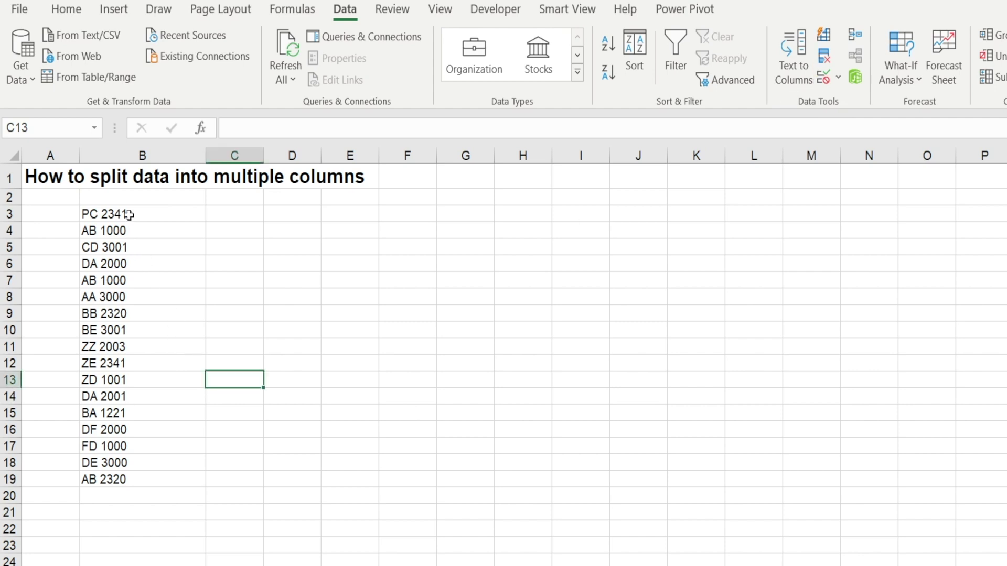
# Select the codes in B3:B19 and launch Text to Columns, which opens in Delimited mode.
pyautogui.moveTo(129, 216); pyautogui.dragTo(105, 478)
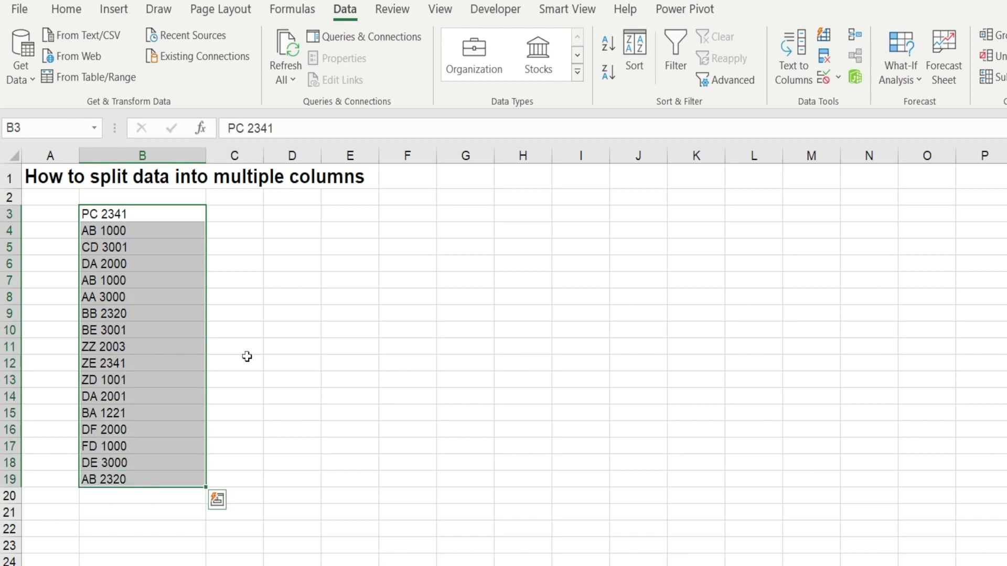
pyautogui.click(788, 77)
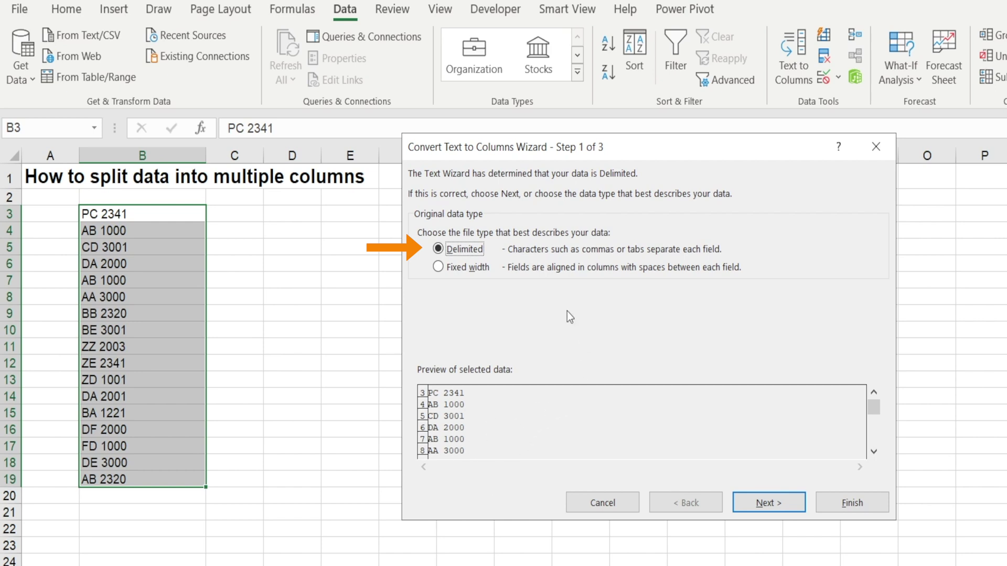
# Switch the delimiter from Tab to Space and advance to the column-format step.
pyautogui.click(762, 508)
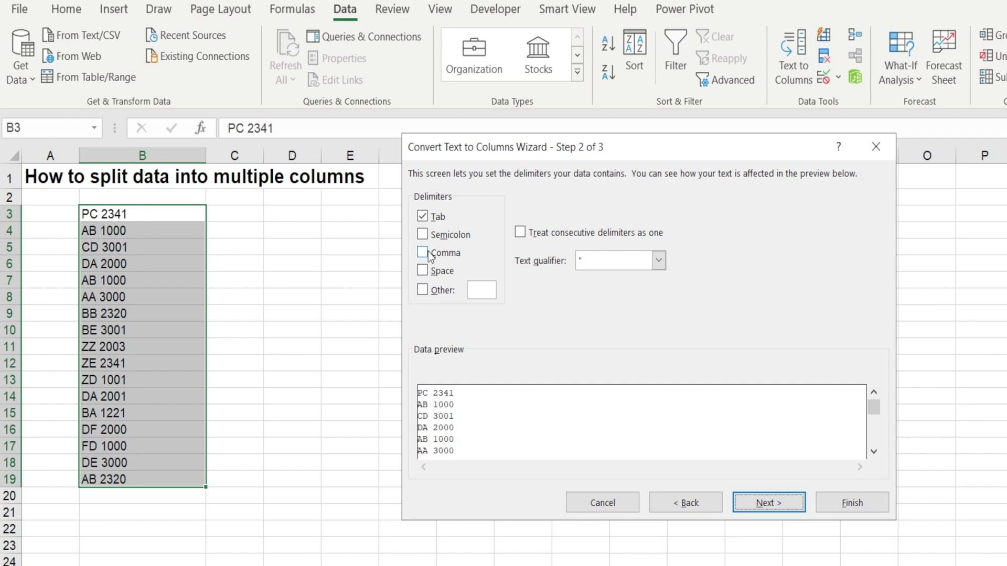
pyautogui.click(423, 216)
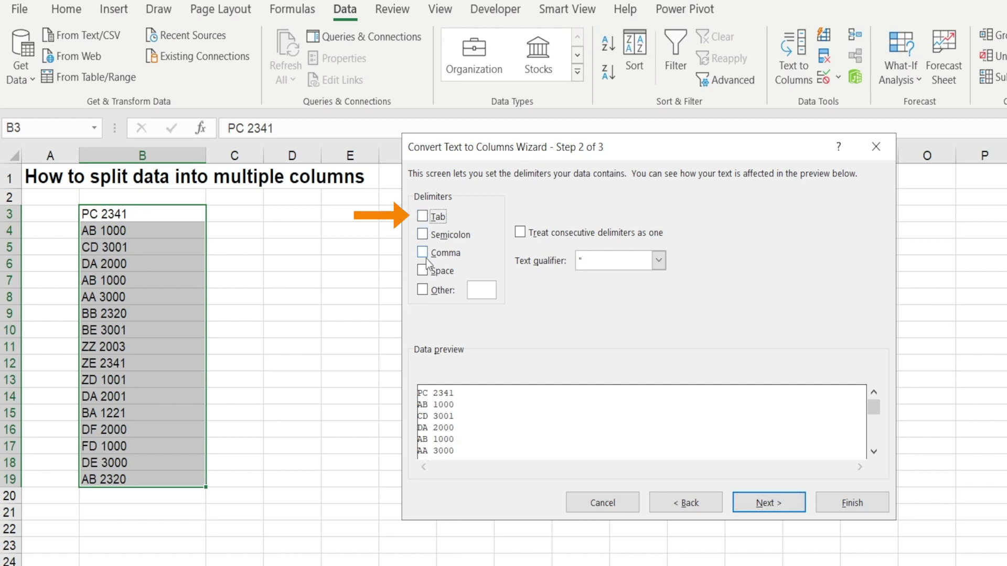
pyautogui.click(423, 270)
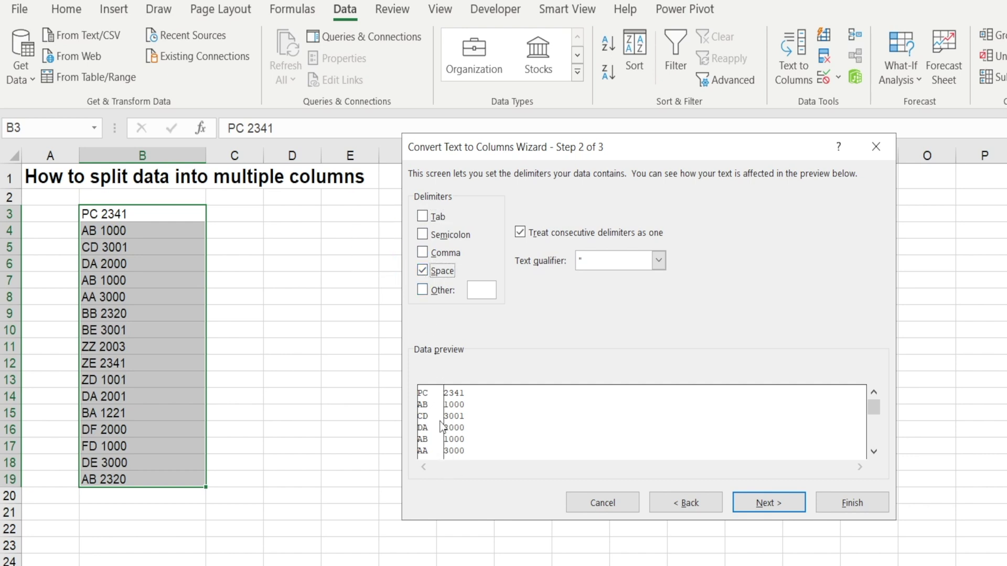
pyautogui.click(782, 502)
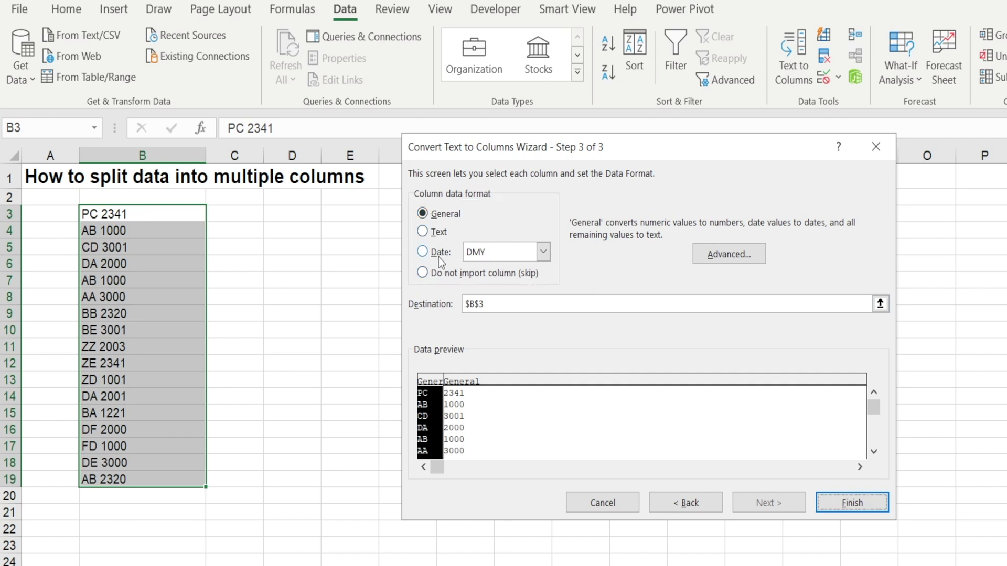
pyautogui.click(542, 253)
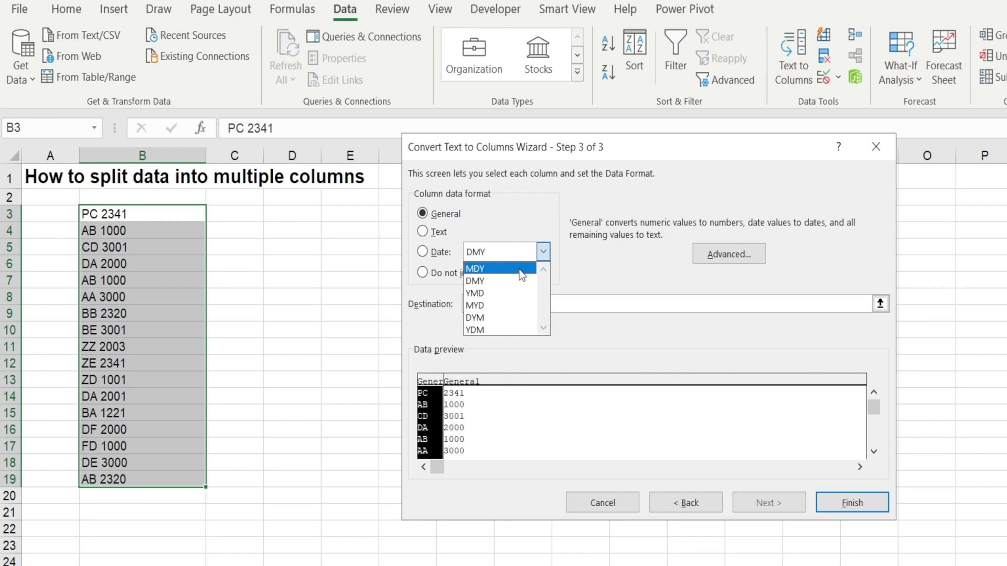
pyautogui.click(578, 289)
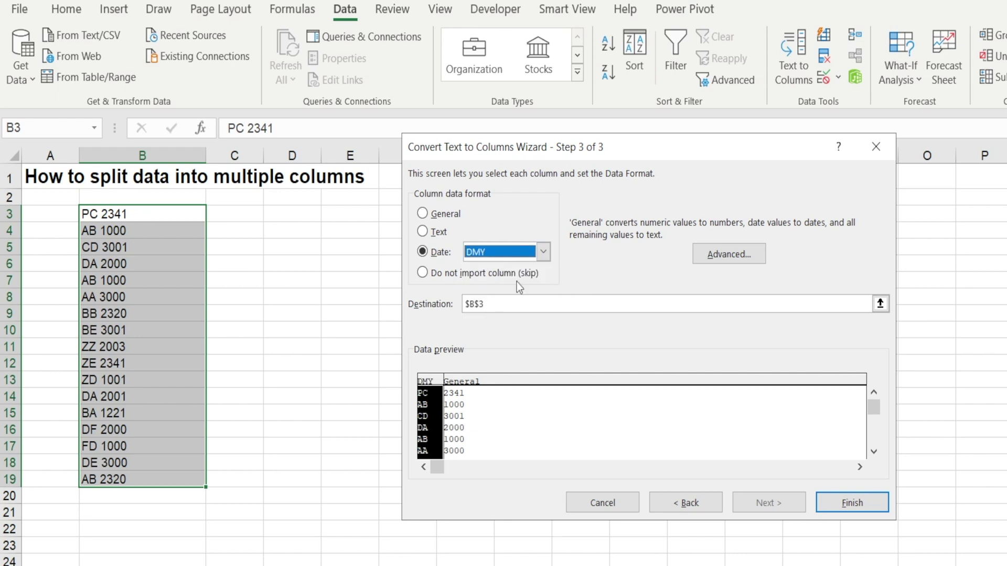
pyautogui.click(422, 215)
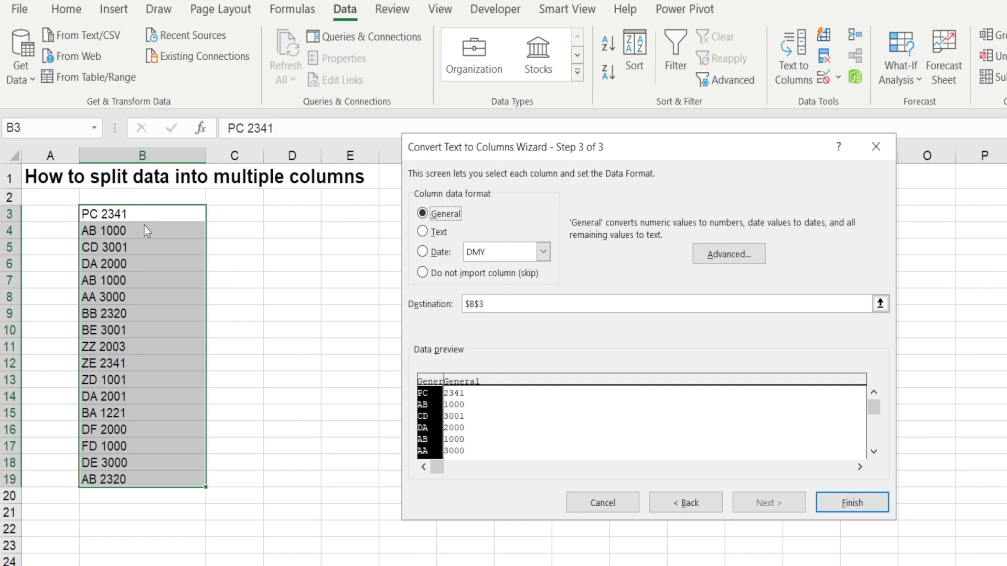
pyautogui.moveTo(504, 306); pyautogui.dragTo(412, 308)
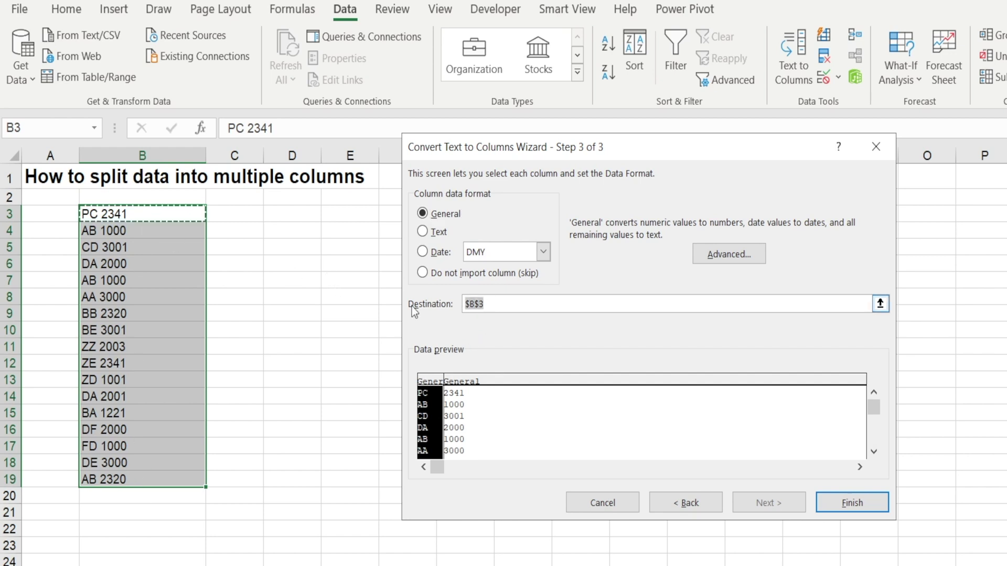
# Output the split to D3, putting letters in D3:D19 and numbers in E3:E19, then check the result.
pyautogui.click(294, 217)
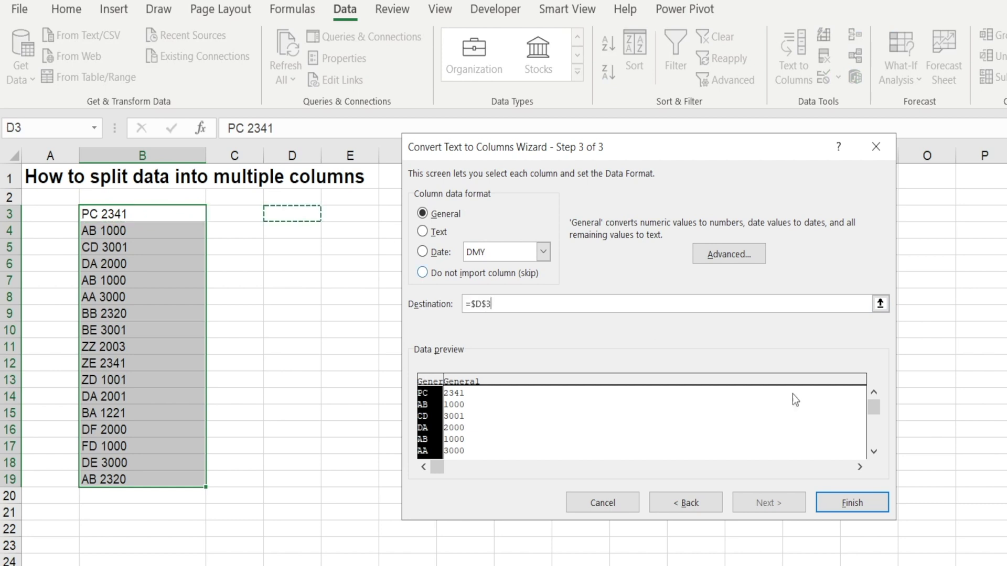
pyautogui.click(864, 510)
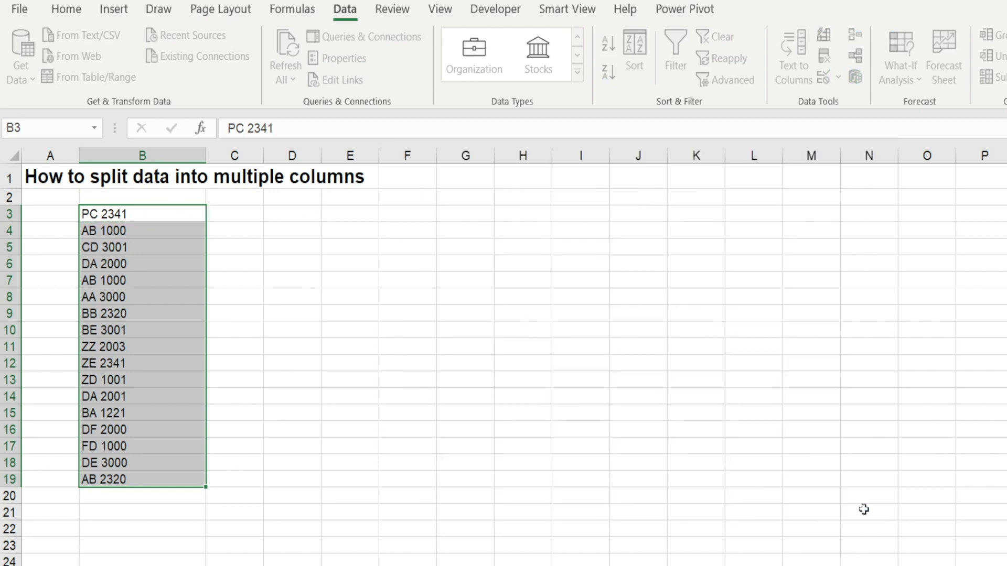
pyautogui.moveTo(294, 217); pyautogui.dragTo(361, 478)
pyautogui.click(160, 212)
pyautogui.moveTo(316, 218); pyautogui.dragTo(353, 480)
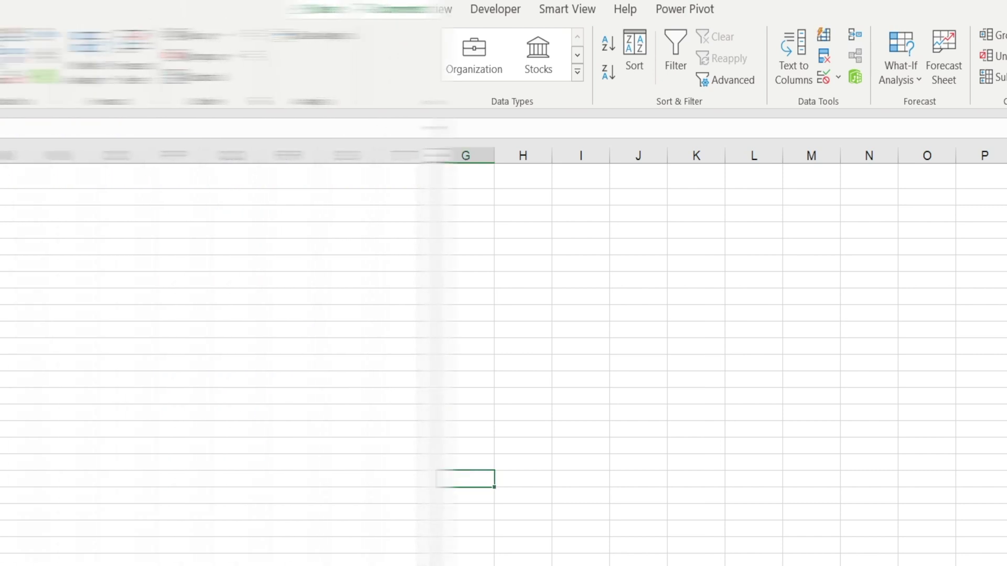
# Select the code-and-name entries in B3:B19 and start a Delimited Text to Columns split.
pyautogui.click(159, 556)
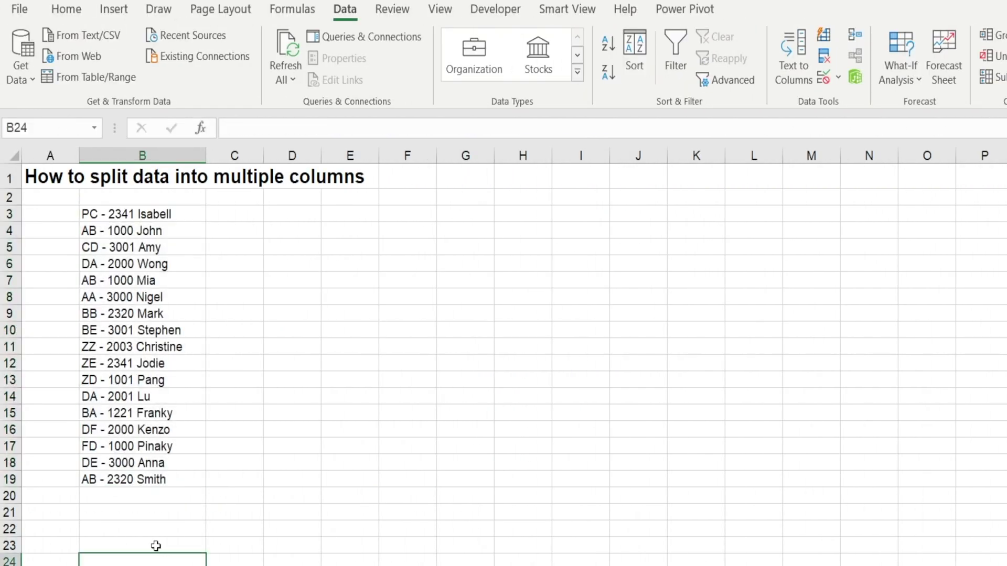
pyautogui.moveTo(149, 216); pyautogui.dragTo(168, 478)
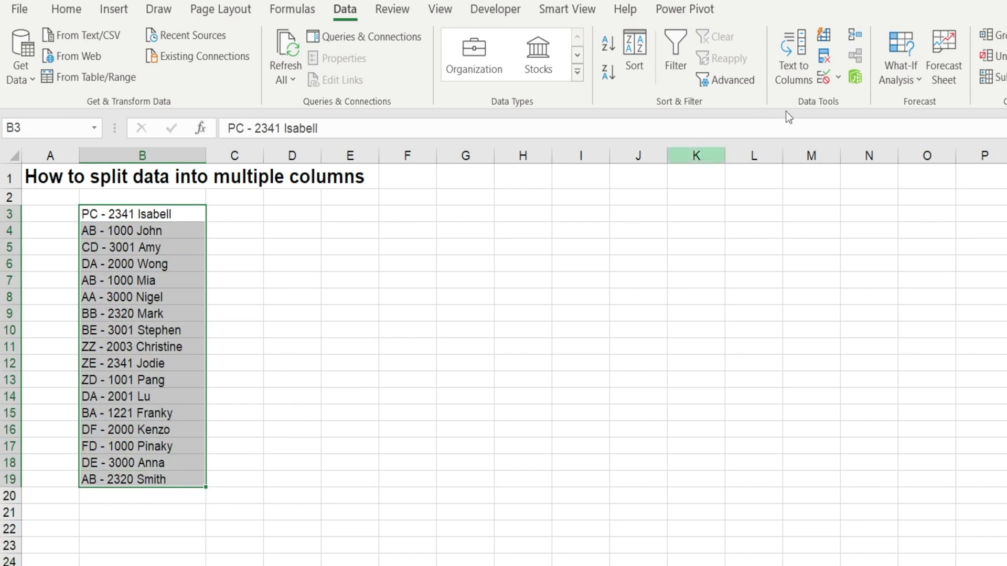
pyautogui.click(782, 80)
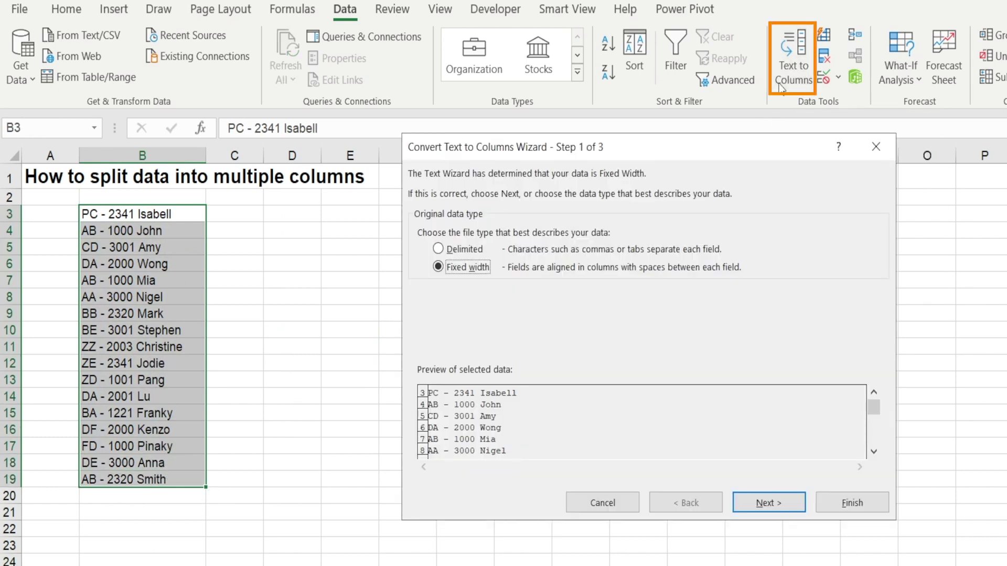
pyautogui.moveTo(650, 149); pyautogui.dragTo(627, 180)
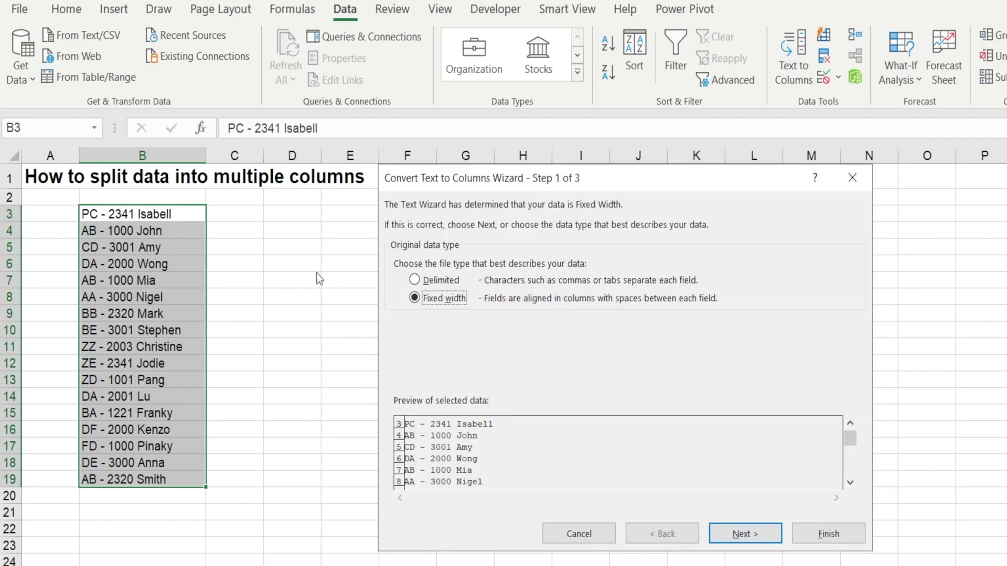
pyautogui.click(415, 280)
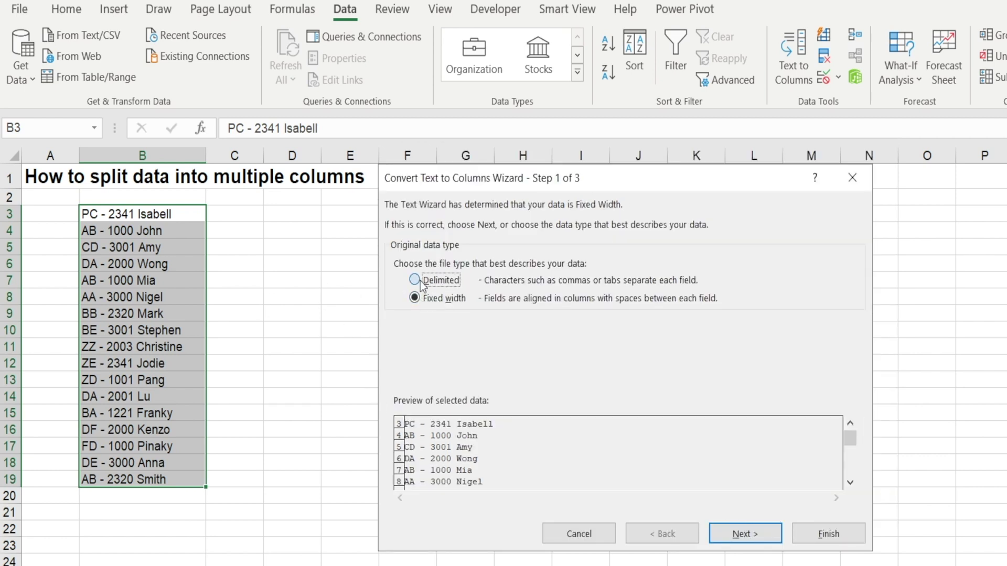
pyautogui.click(754, 534)
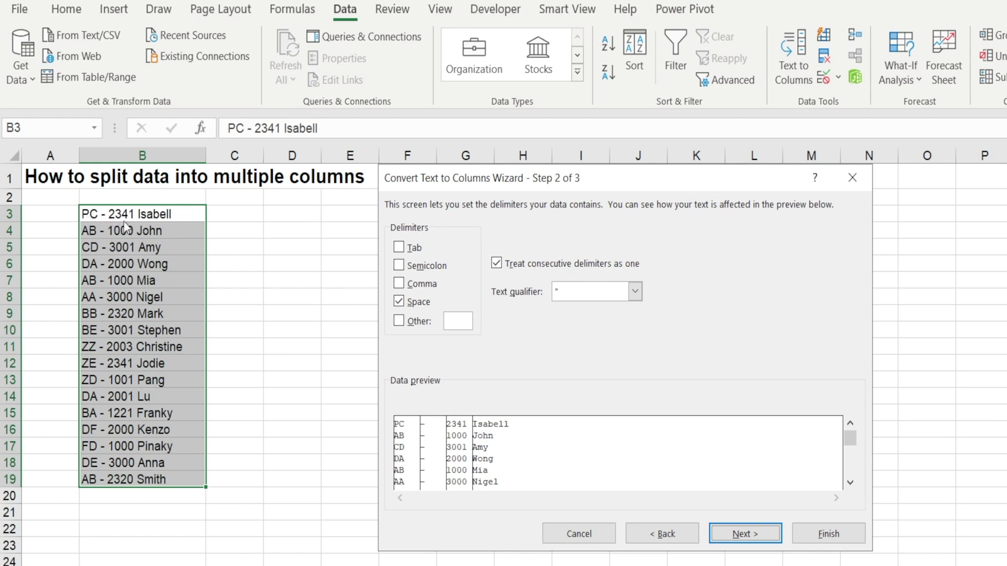
# Add a dash as an Other delimiter alongside Space and advance to step 3.
pyautogui.click(399, 324)
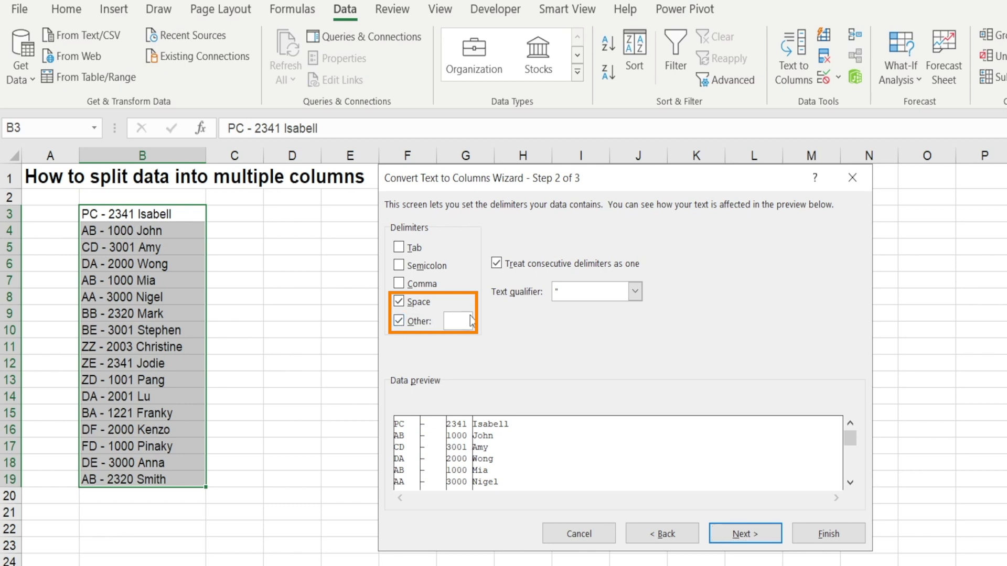
pyautogui.write('-')
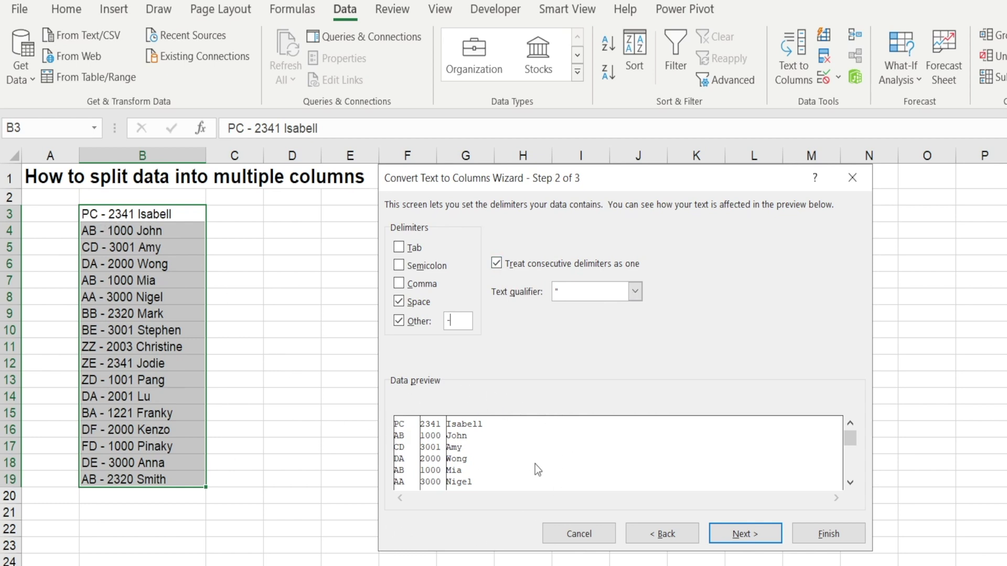
pyautogui.click(746, 539)
pyautogui.moveTo(599, 175); pyautogui.dragTo(635, 168)
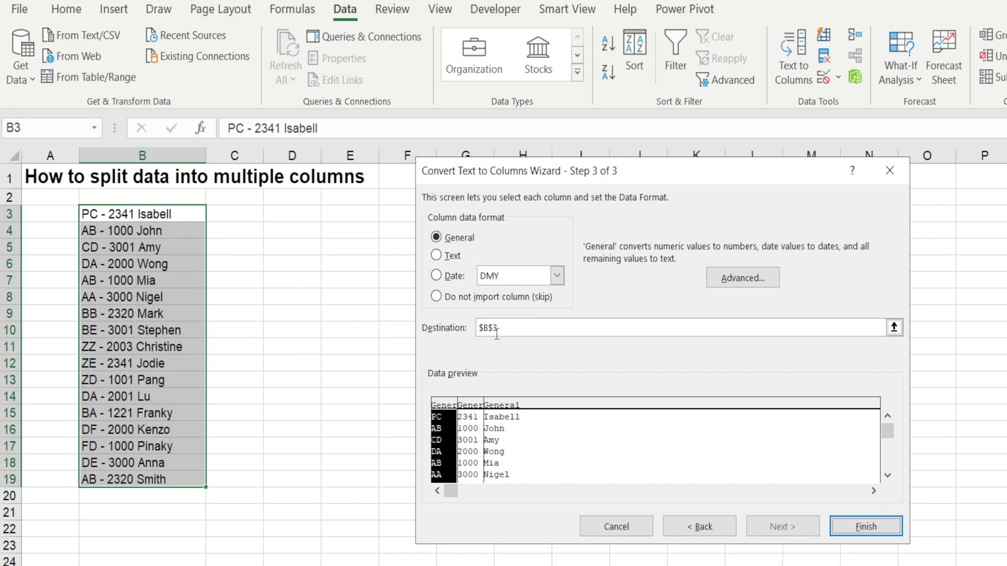
# Set the destination to $D$3 and finish, splitting entries into code, number and name in D3:F19.
pyautogui.click(192, 216)
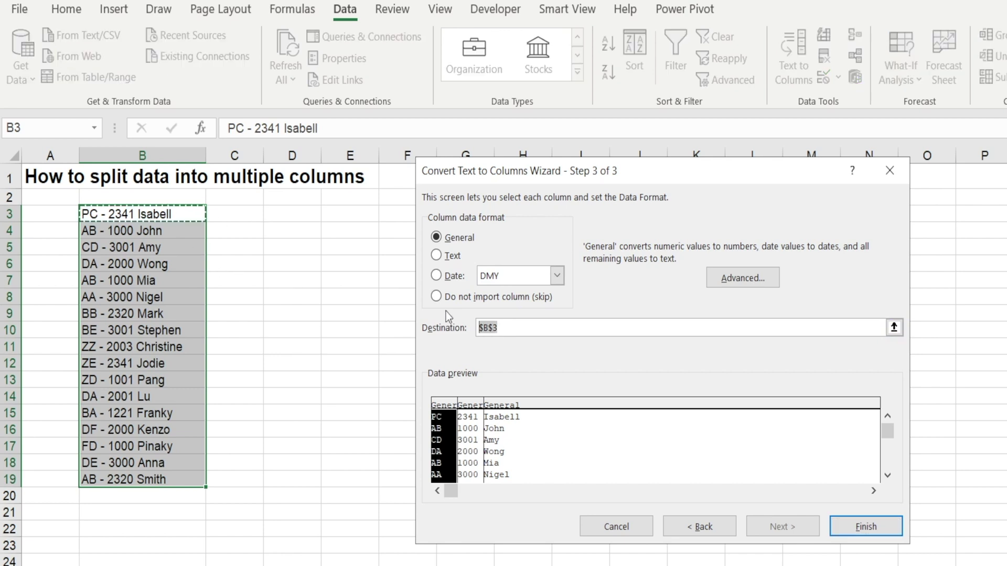
pyautogui.click(280, 217)
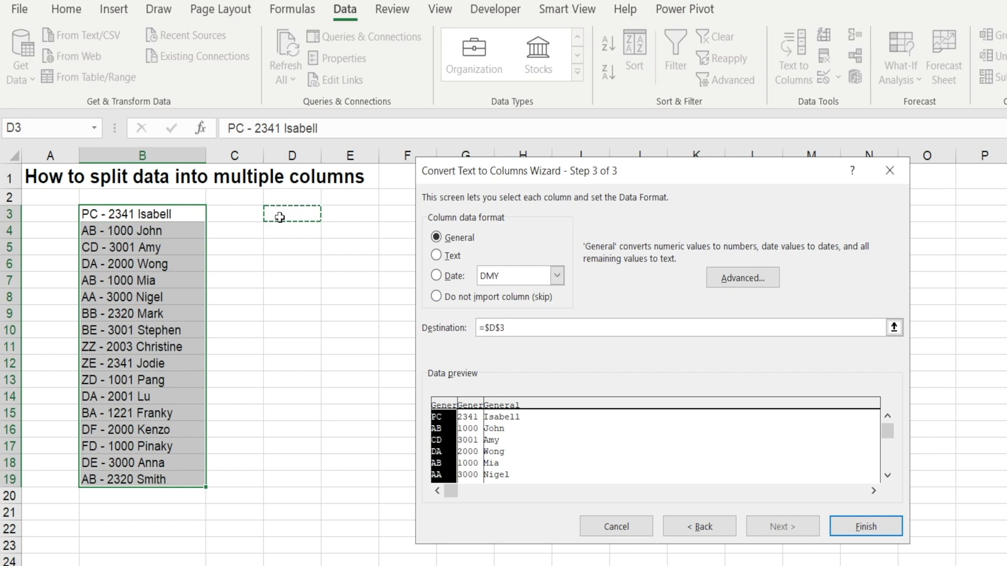
pyautogui.click(863, 527)
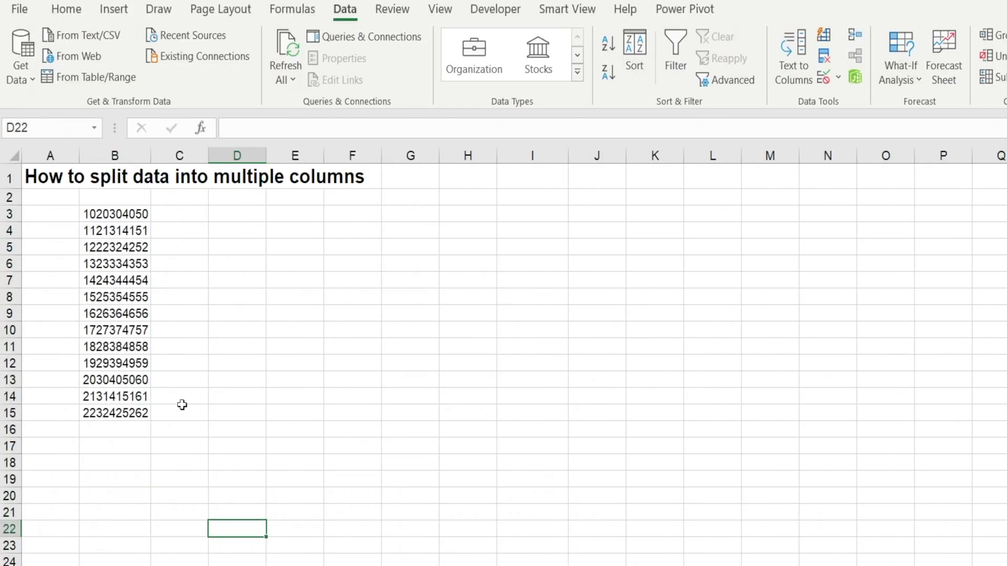
# Select the ten-digit numbers in B3:B15 and start a Fixed width Text to Columns split.
pyautogui.moveTo(128, 215); pyautogui.dragTo(125, 419)
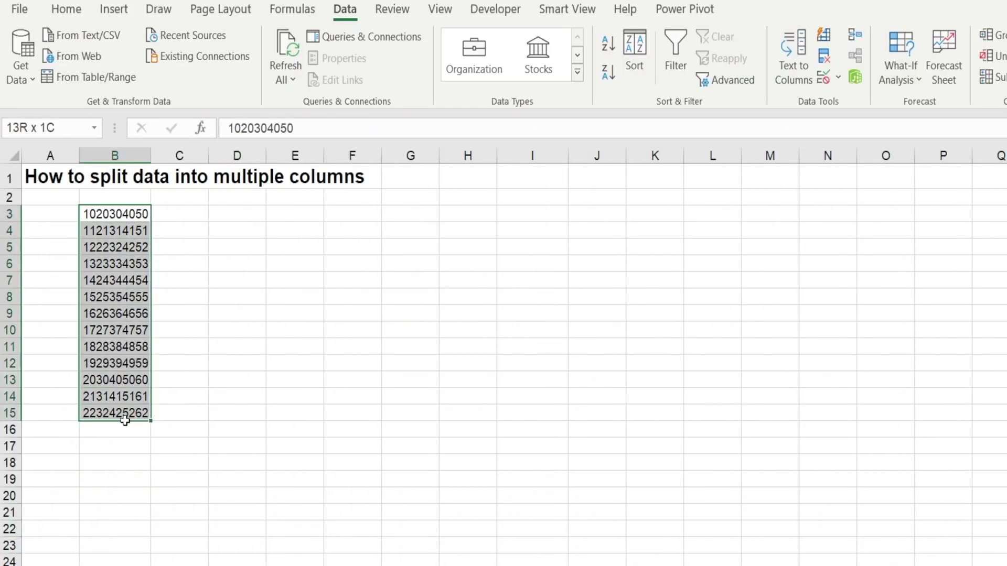
pyautogui.click(791, 76)
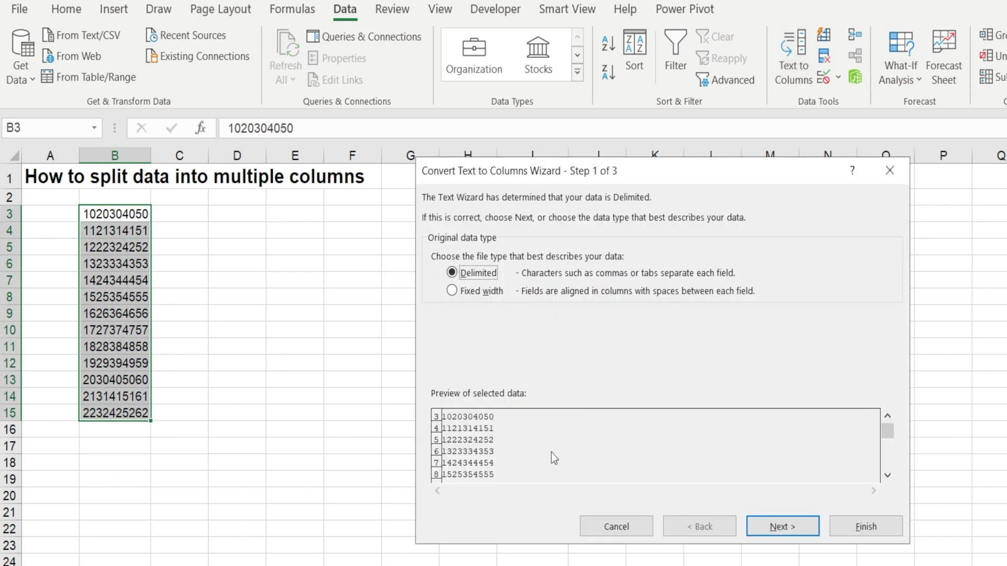
pyautogui.click(457, 295)
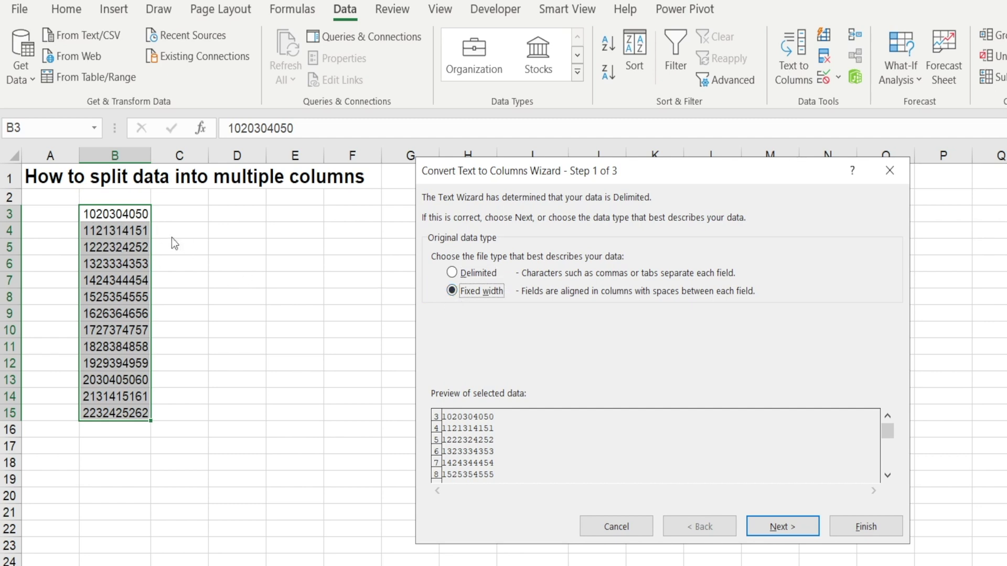
pyautogui.click(775, 526)
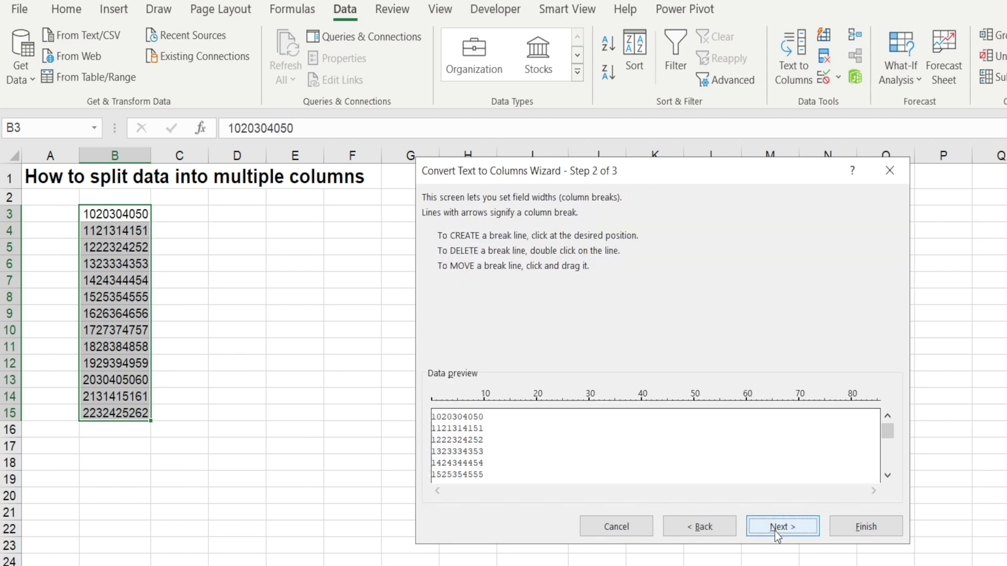
# Place column breaks after digits 2, 4, 6 and 8, then advance to step 3.
pyautogui.click(441, 402)
pyautogui.click(452, 402)
pyautogui.click(462, 402)
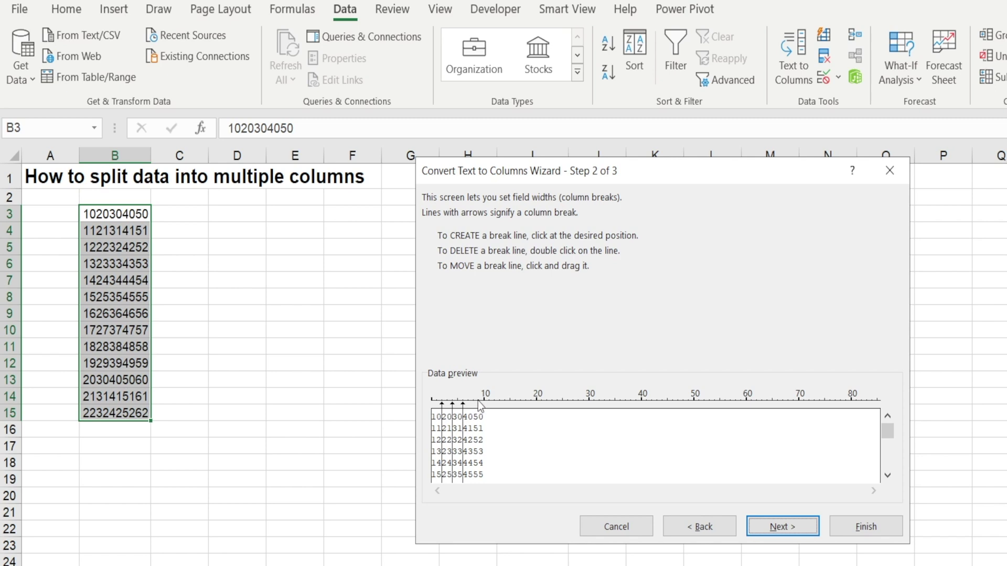
pyautogui.click(478, 402)
pyautogui.doubleClick(478, 416)
pyautogui.click(472, 403)
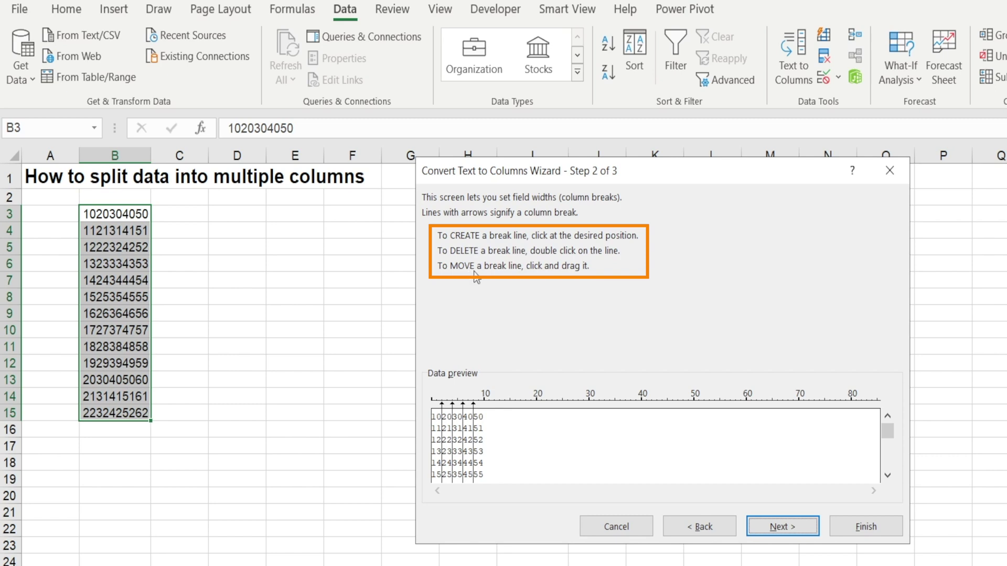
pyautogui.click(478, 427)
pyautogui.moveTo(478, 429); pyautogui.dragTo(479, 429)
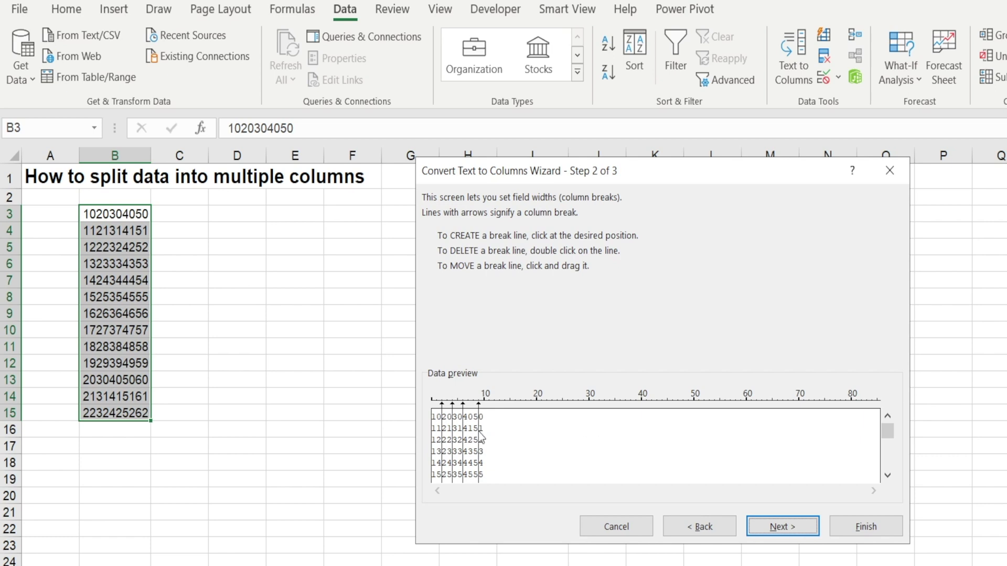
pyautogui.moveTo(478, 429); pyautogui.dragTo(472, 429)
pyautogui.click(782, 526)
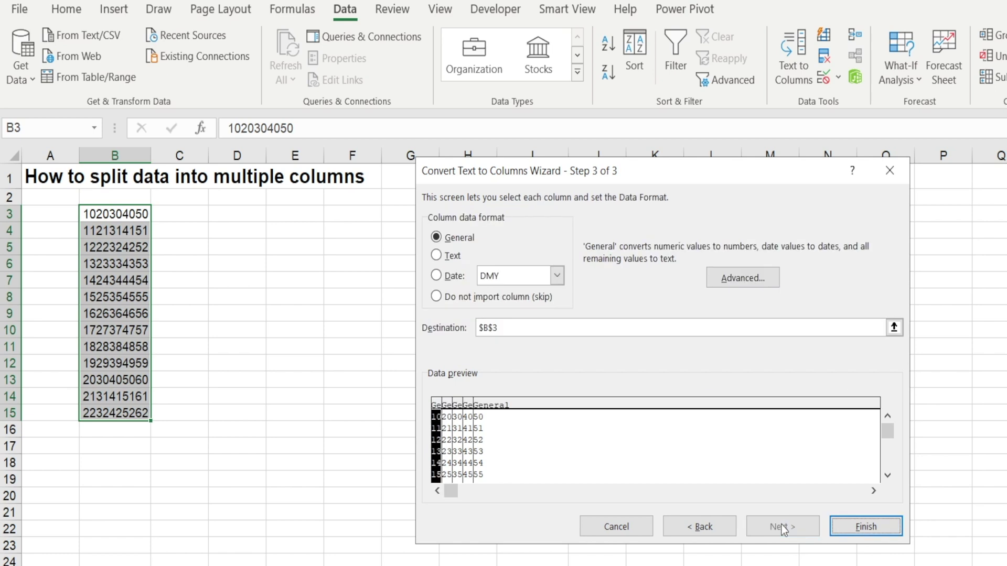
# Finish the two-digit split over column B at $B$3, then undo it with Ctrl+Z.
pyautogui.click(497, 329)
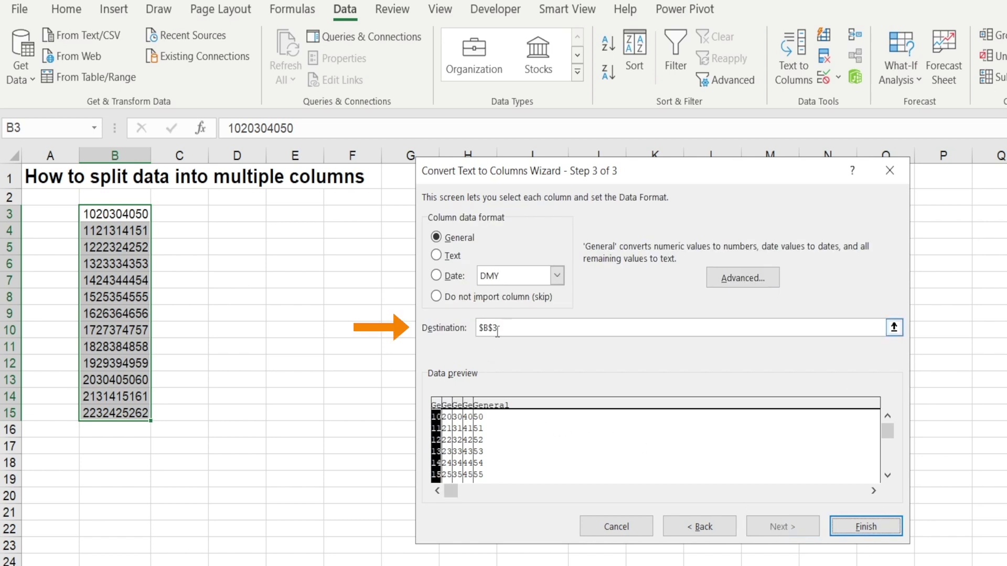
pyautogui.click(500, 329)
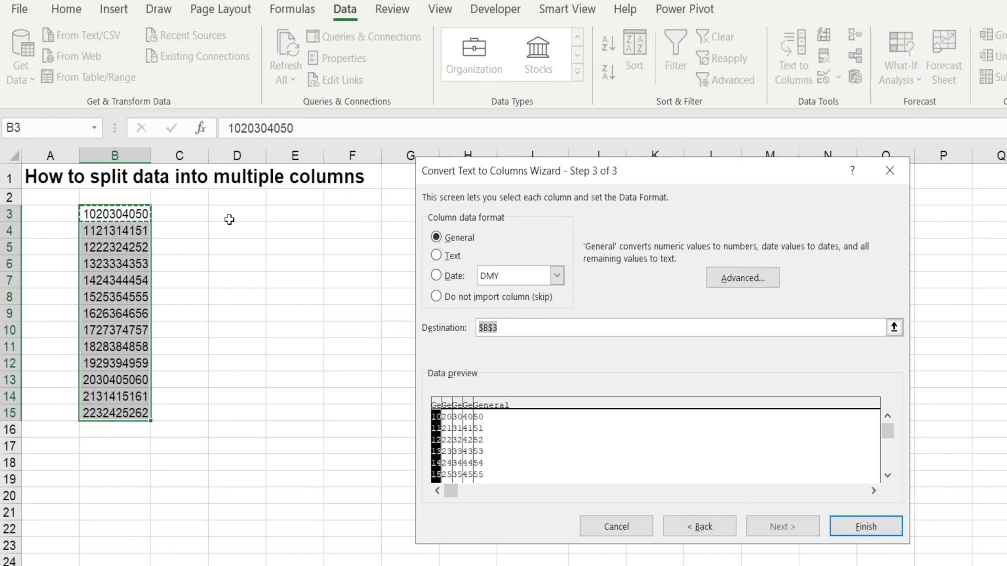
pyautogui.click(531, 327)
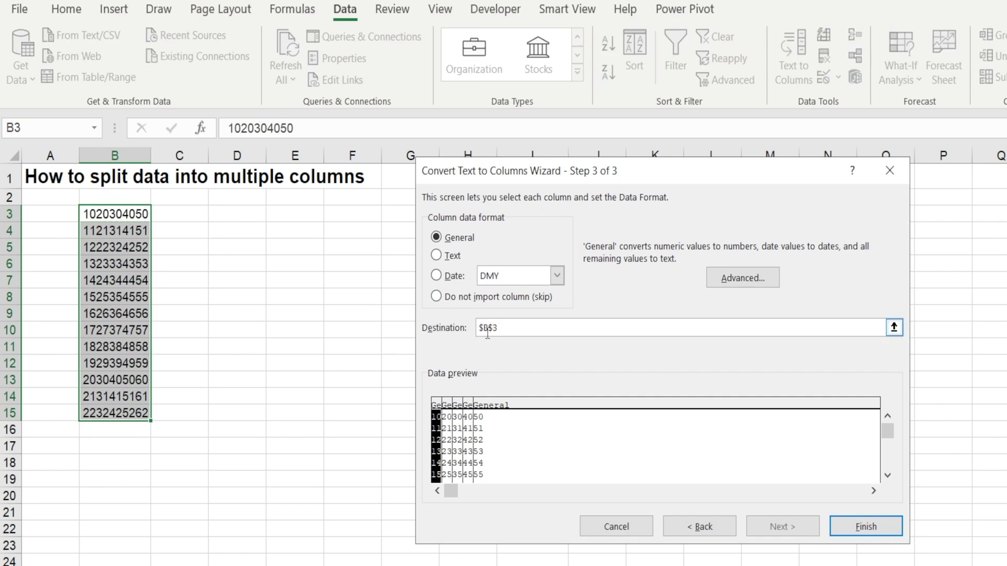
pyautogui.click(864, 527)
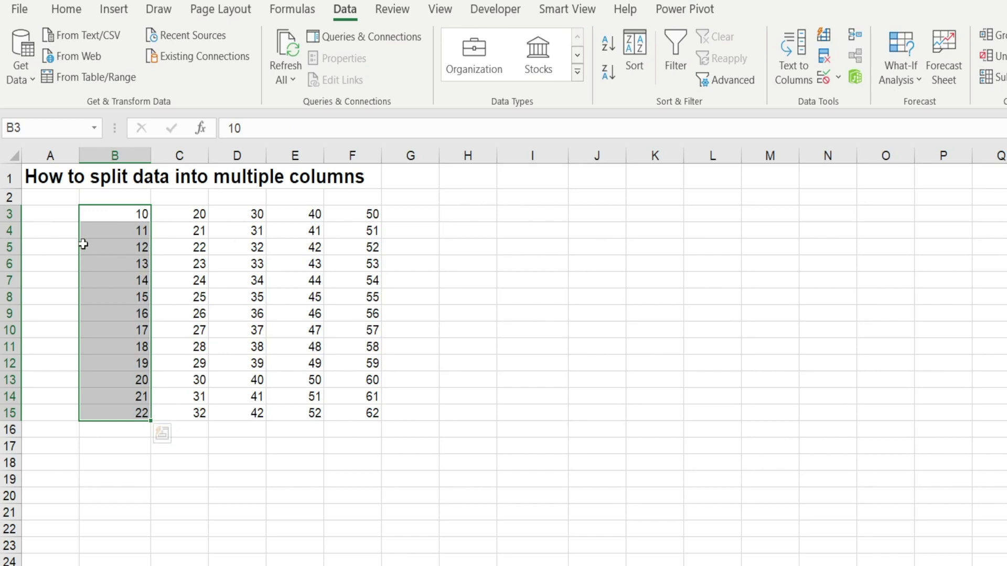
pyautogui.hotkey('ctrl', 'z')
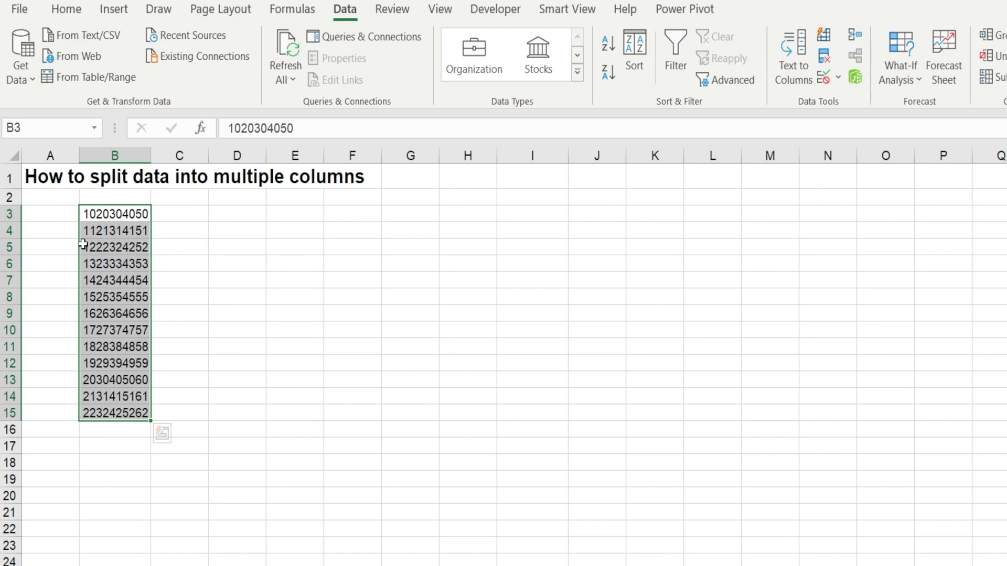
# Rerun Text to Columns as Fixed width with breaks after digits 2, 4, 6 and 8.
pyautogui.click(792, 49)
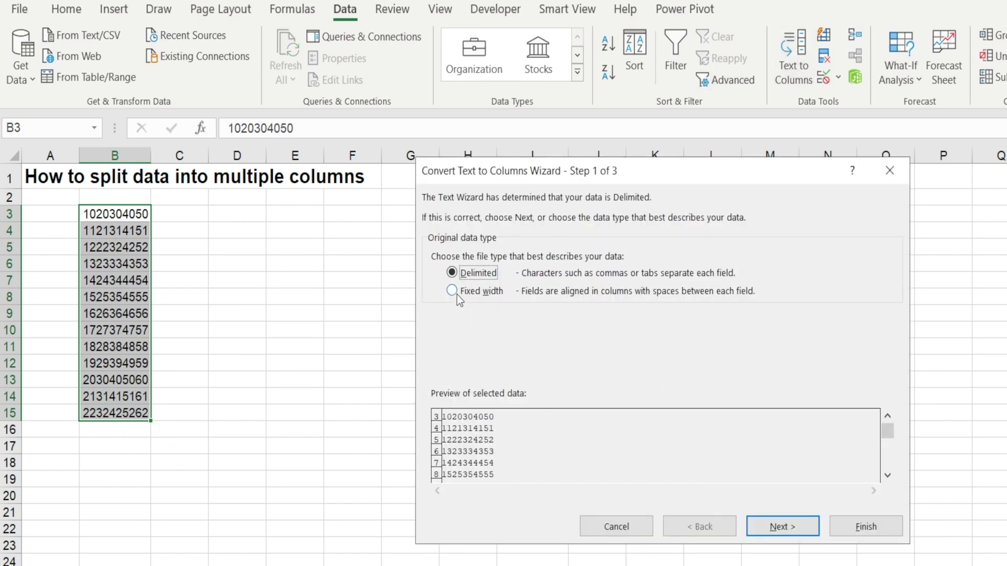
pyautogui.click(454, 293)
pyautogui.click(781, 525)
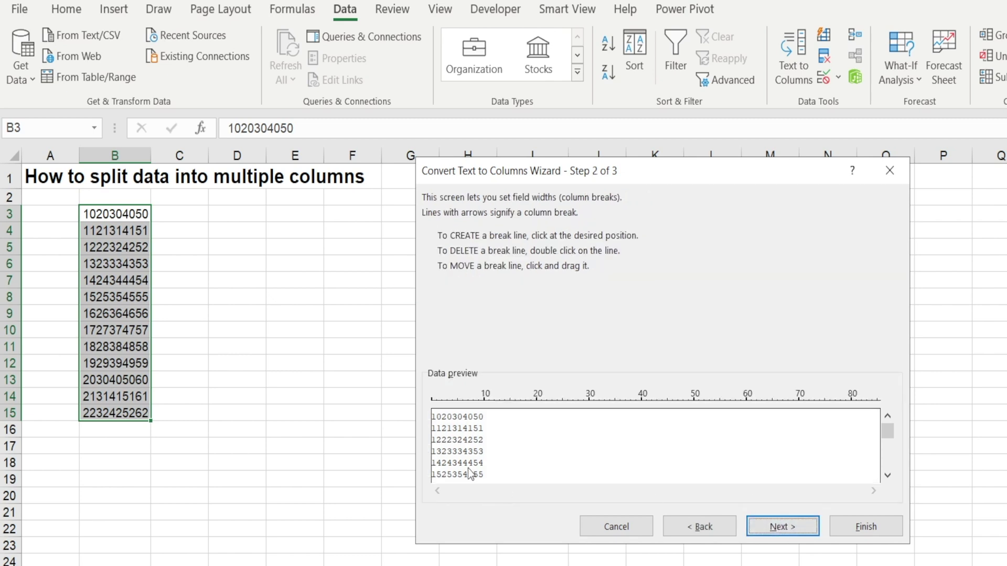
pyautogui.click(441, 404)
pyautogui.click(452, 403)
pyautogui.click(462, 404)
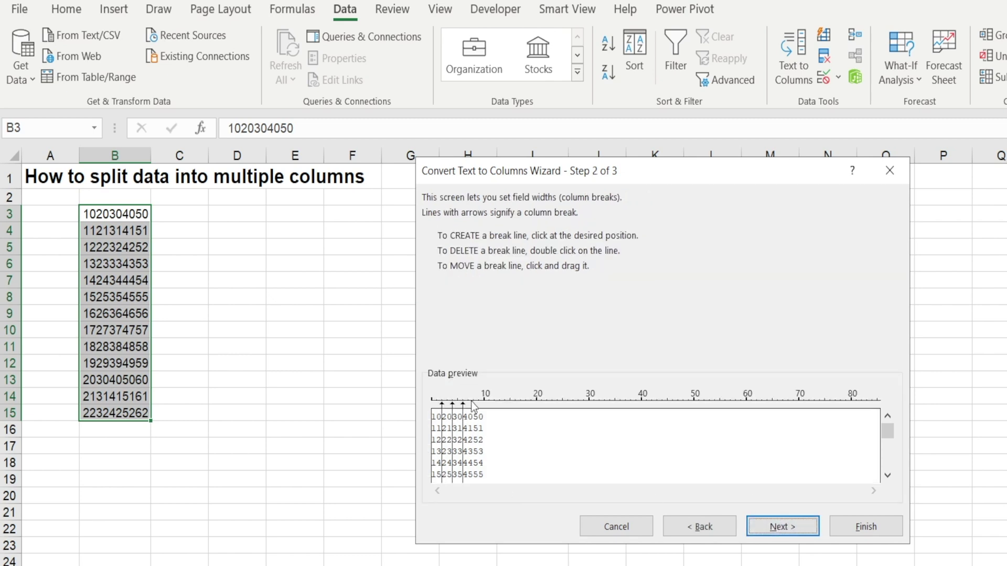
pyautogui.click(473, 404)
# Send the output to D3 and finish, filling D3:H15 with two-digit pairs.
pyautogui.click(759, 527)
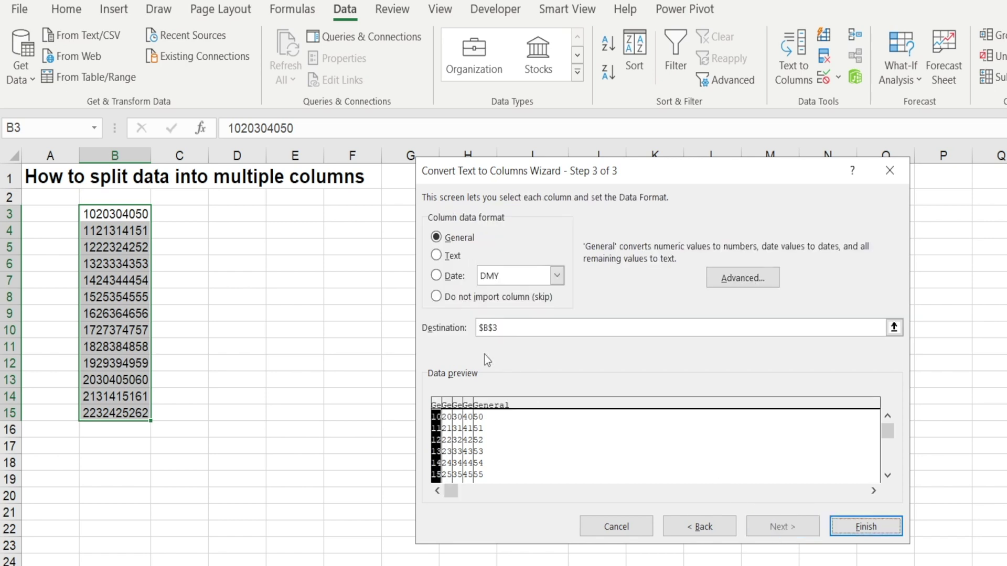
pyautogui.click(508, 329)
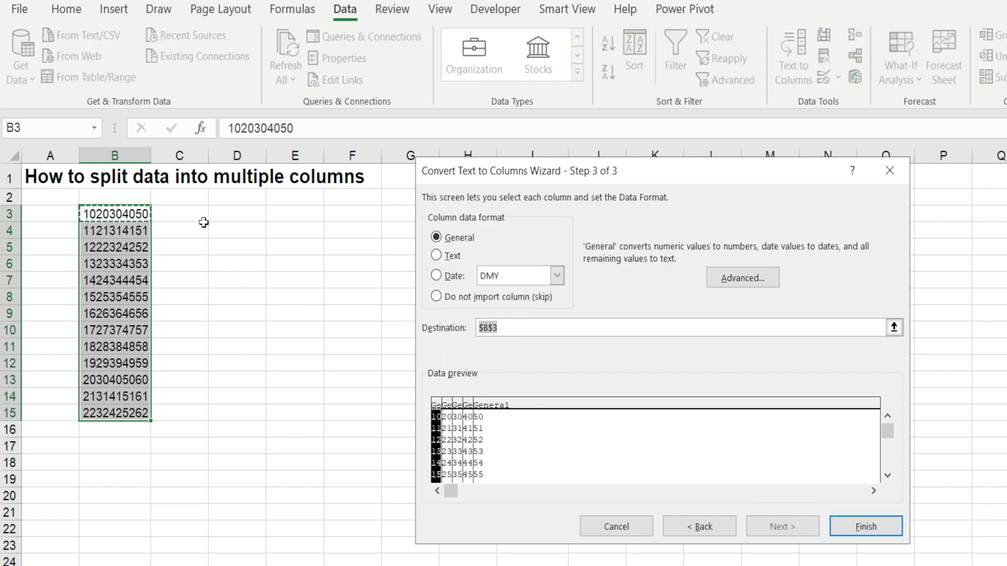
pyautogui.click(225, 215)
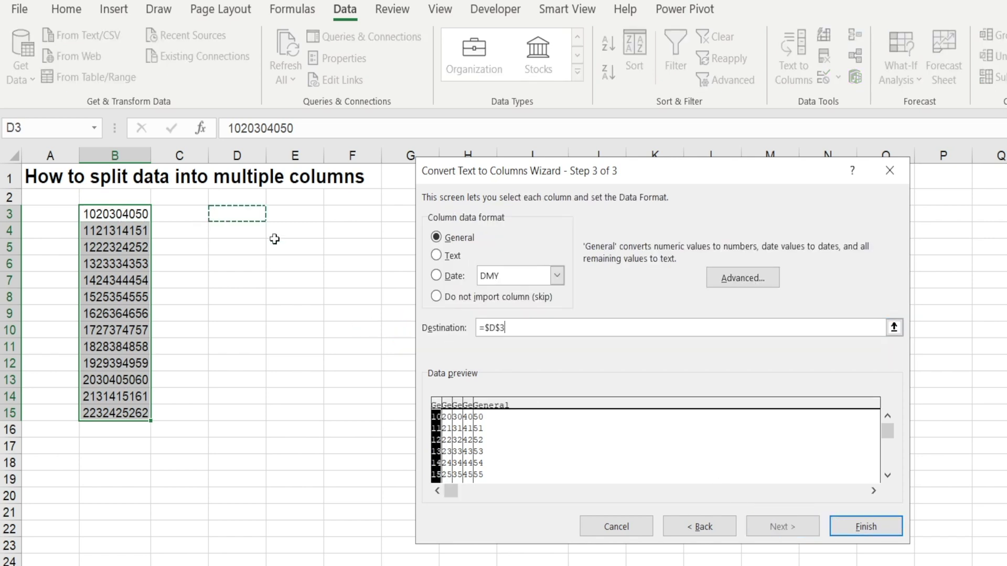
pyautogui.click(867, 525)
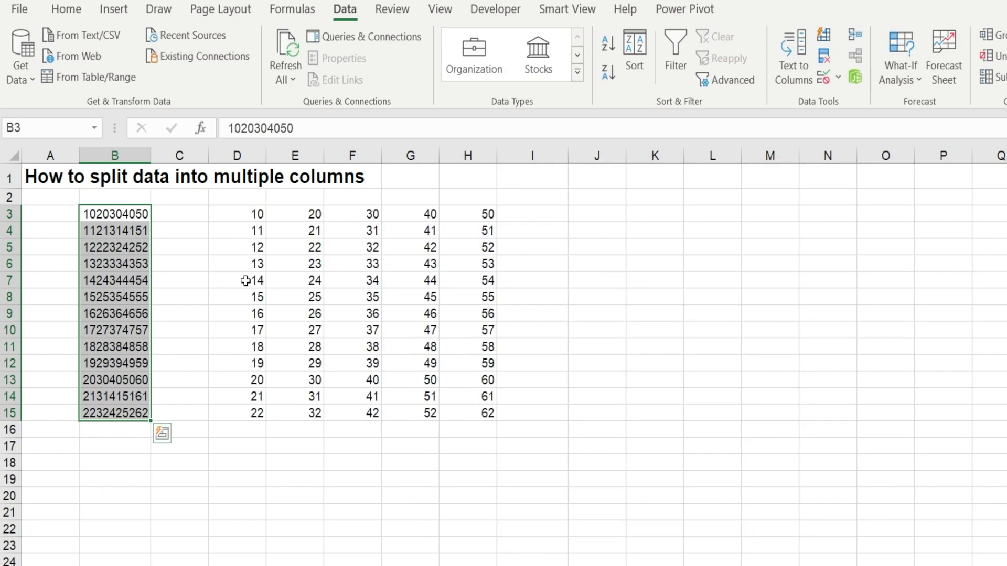